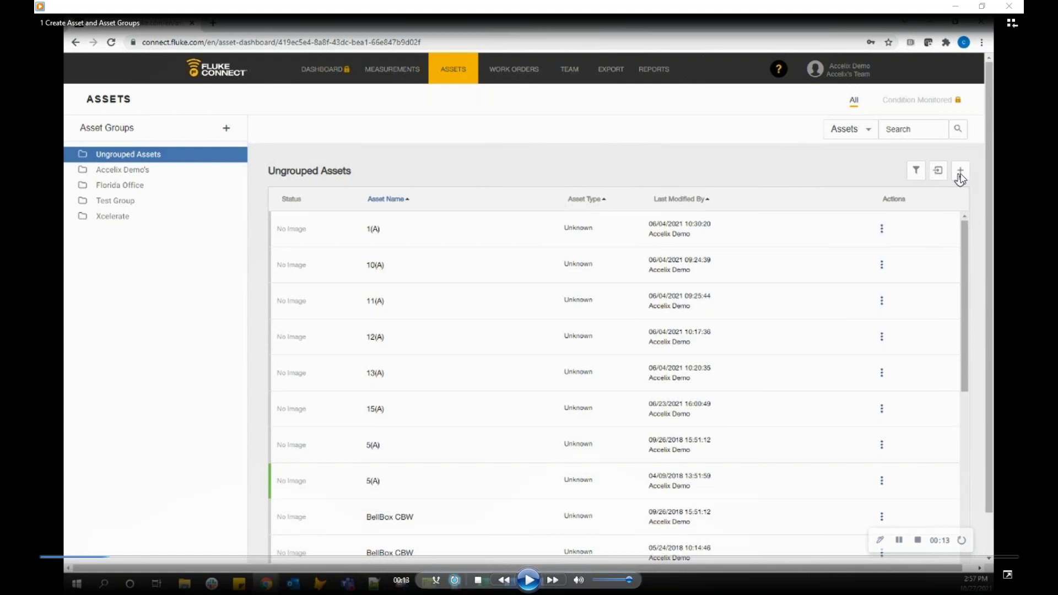
# Play the Create Asset and Asset Groups demo, pausing and resuming to examine the new asset's basic info, test points and components.
pyautogui.click(527, 582)
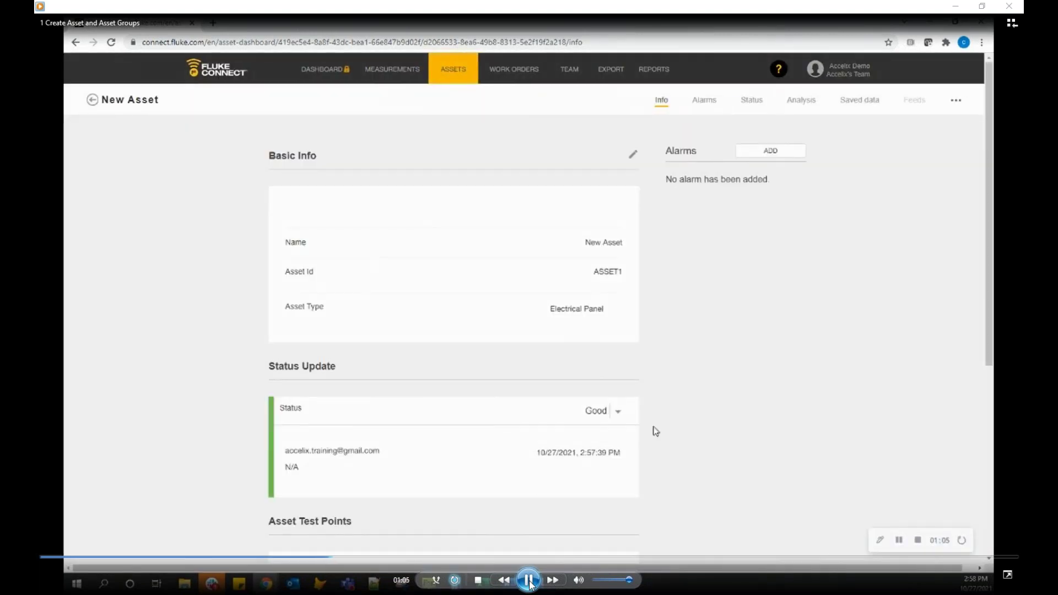
pyautogui.click(528, 580)
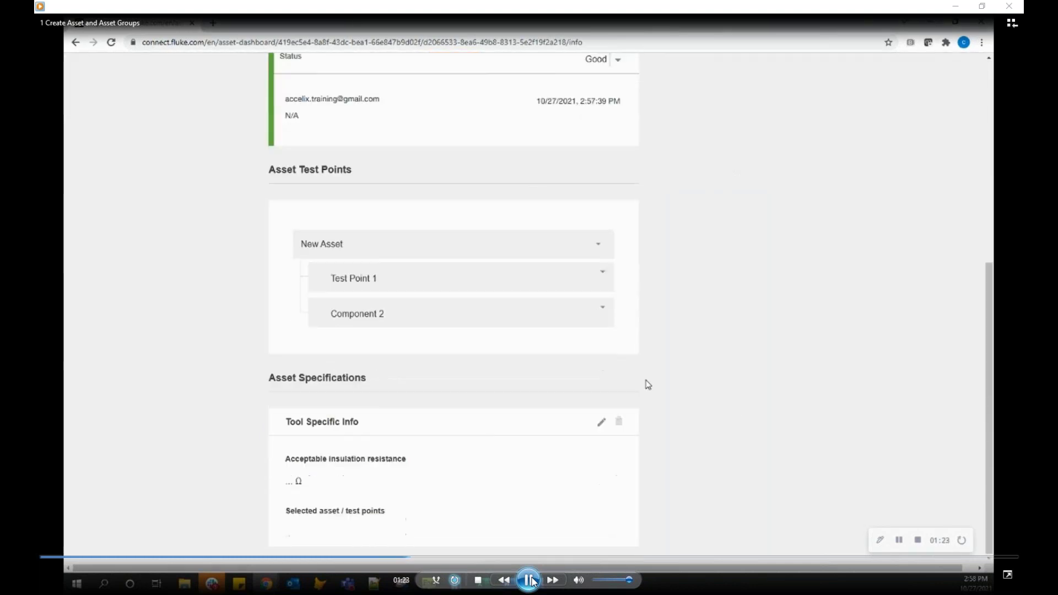
pyautogui.click(531, 580)
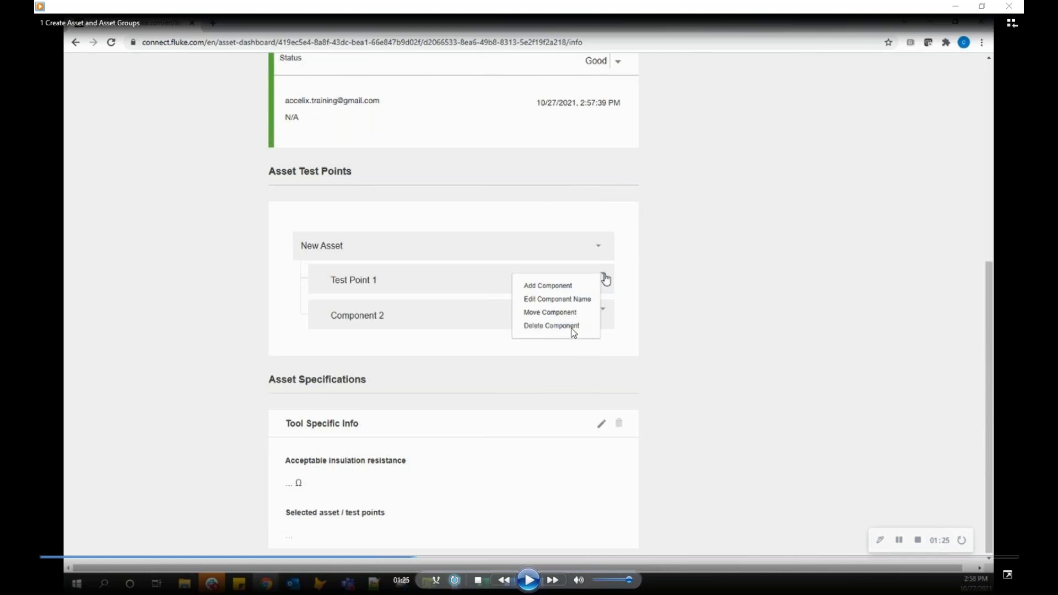
pyautogui.click(524, 585)
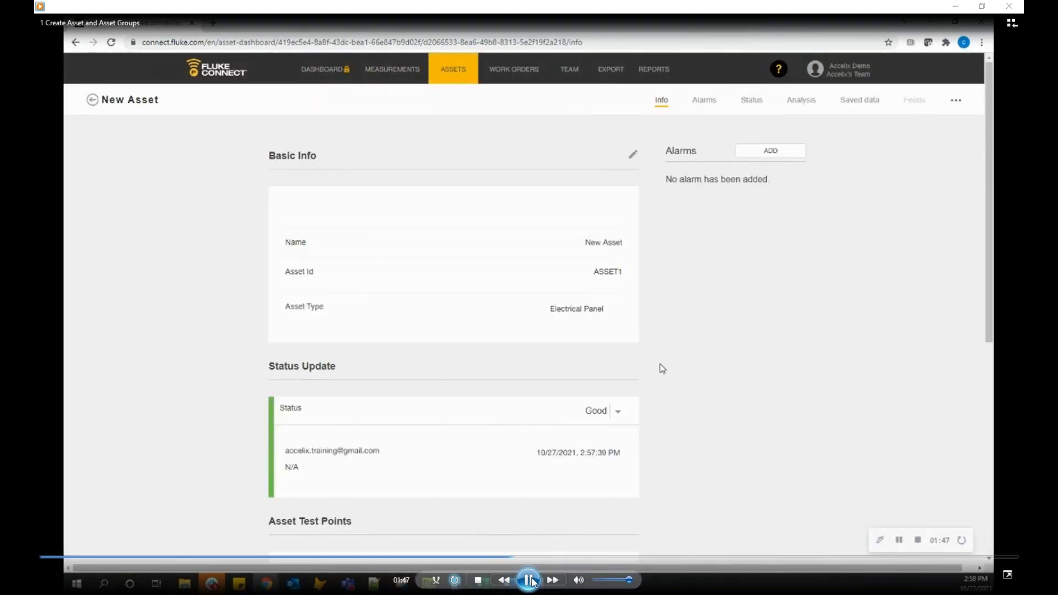
pyautogui.click(529, 580)
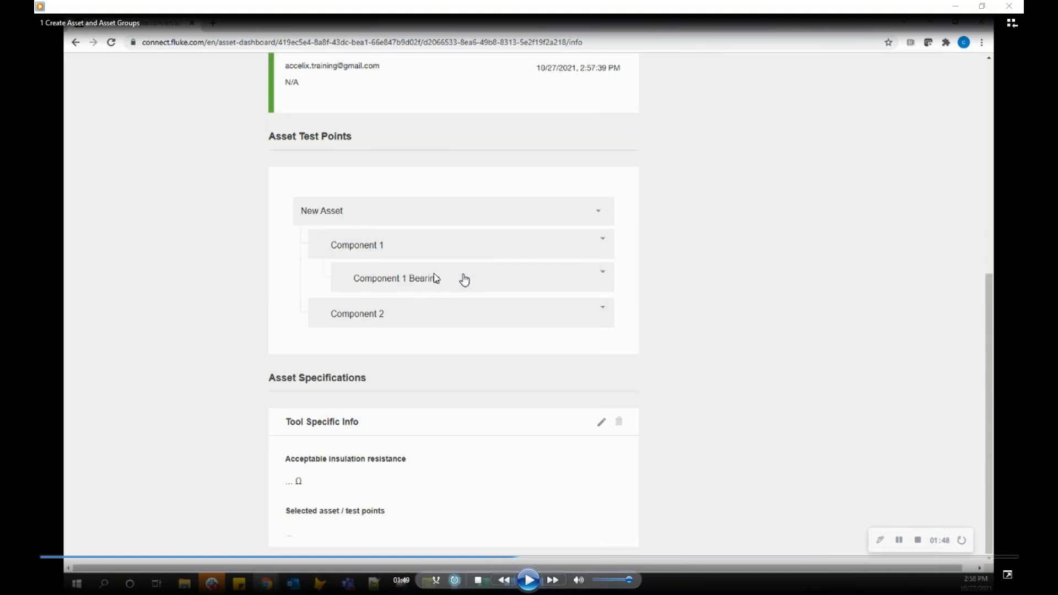
pyautogui.click(536, 583)
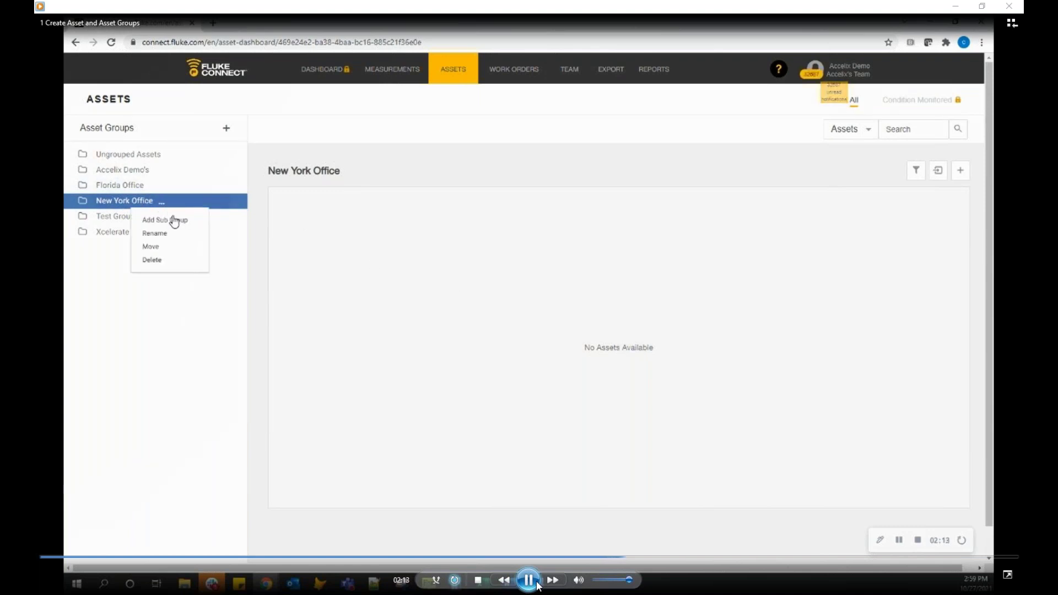
# Pause and resume the demo to examine the New York Office group options and the Add Asset form for City Location.
pyautogui.click(537, 583)
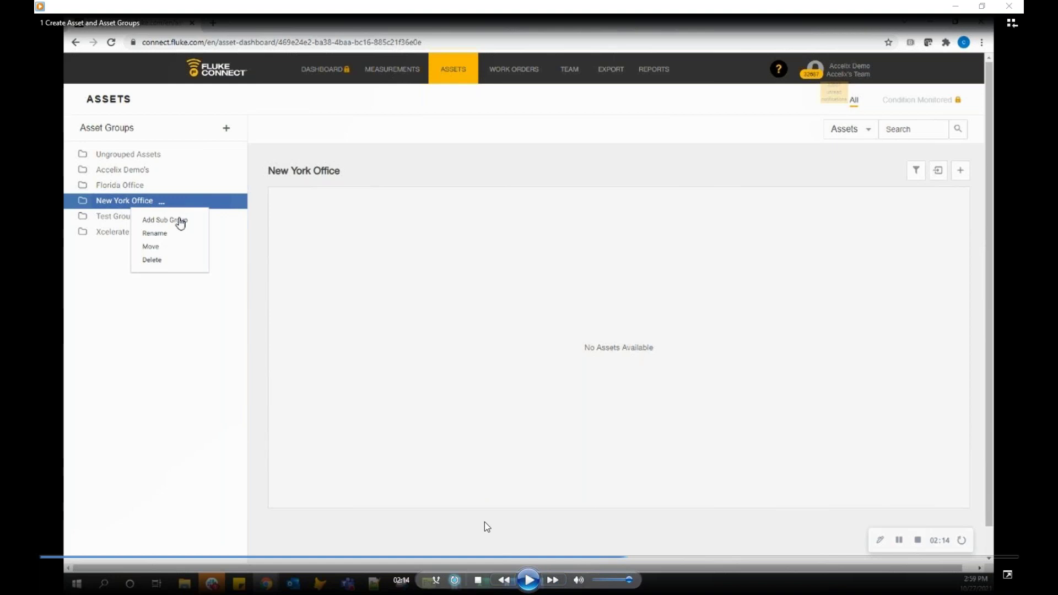
pyautogui.click(528, 580)
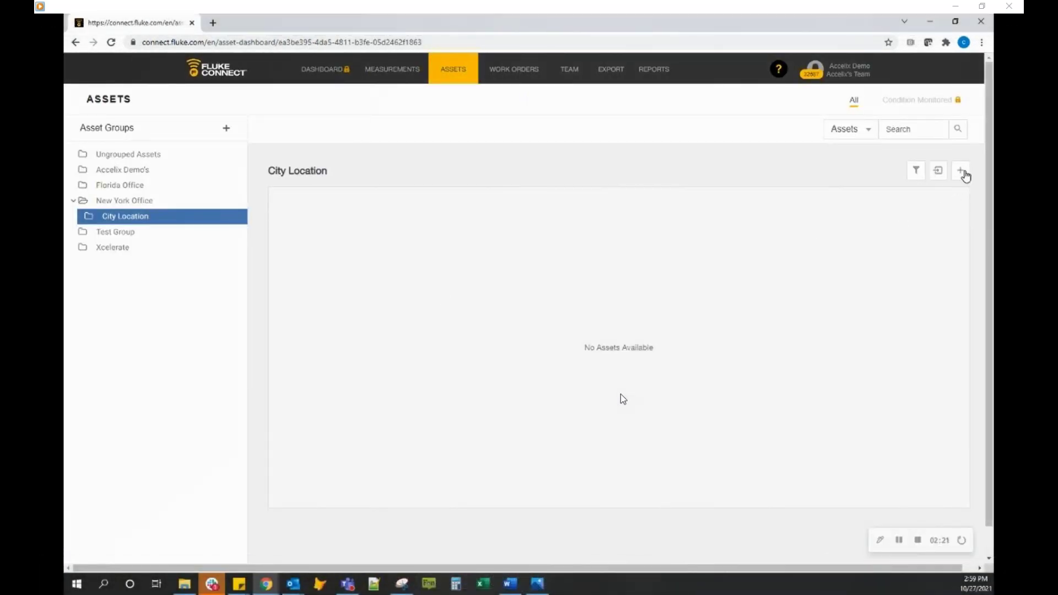
pyautogui.moveTo(528, 558)
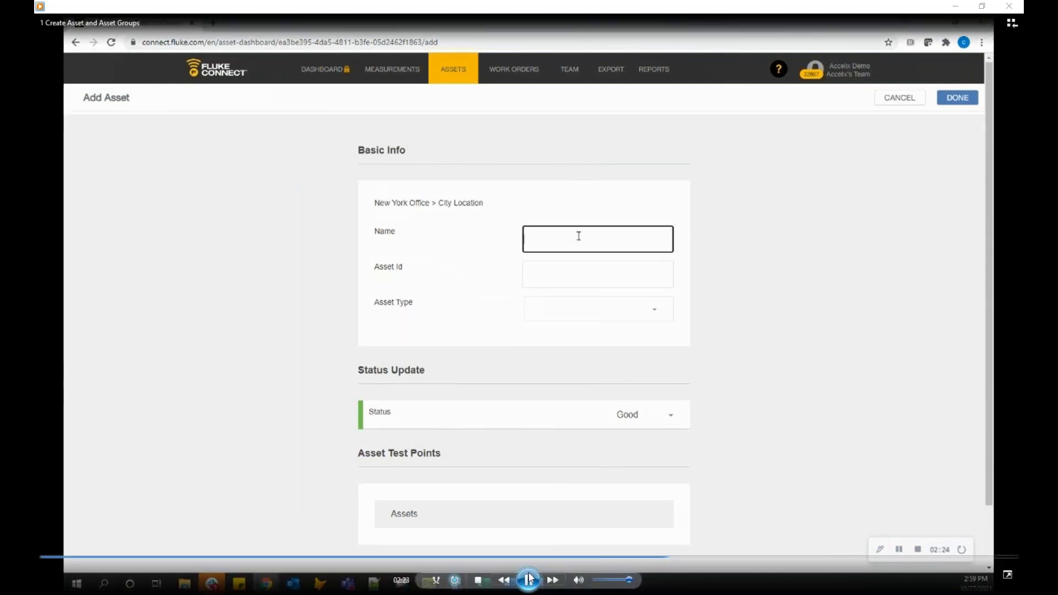
pyautogui.click(528, 580)
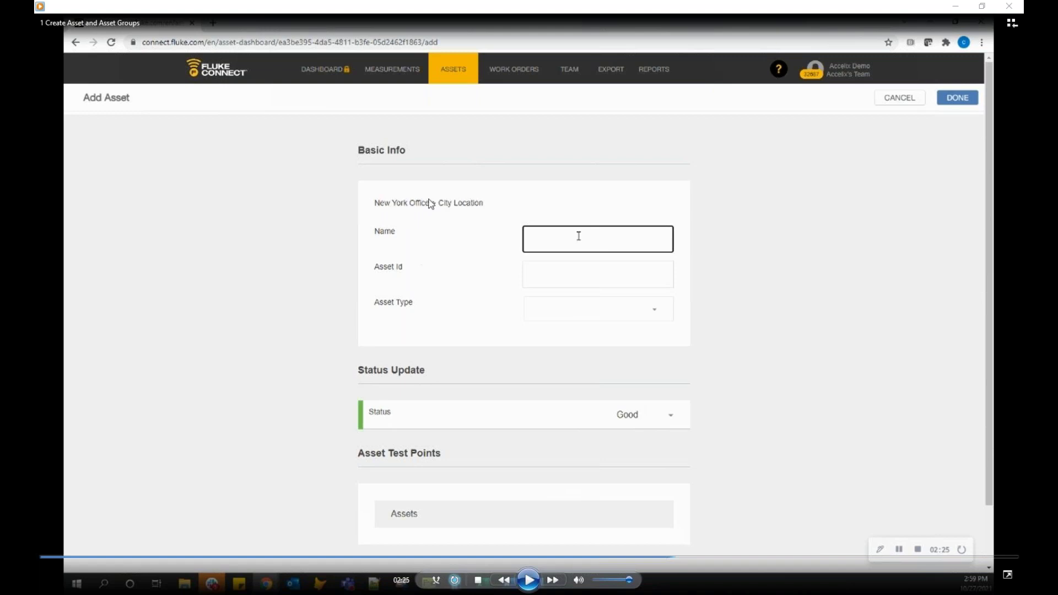
pyautogui.click(527, 580)
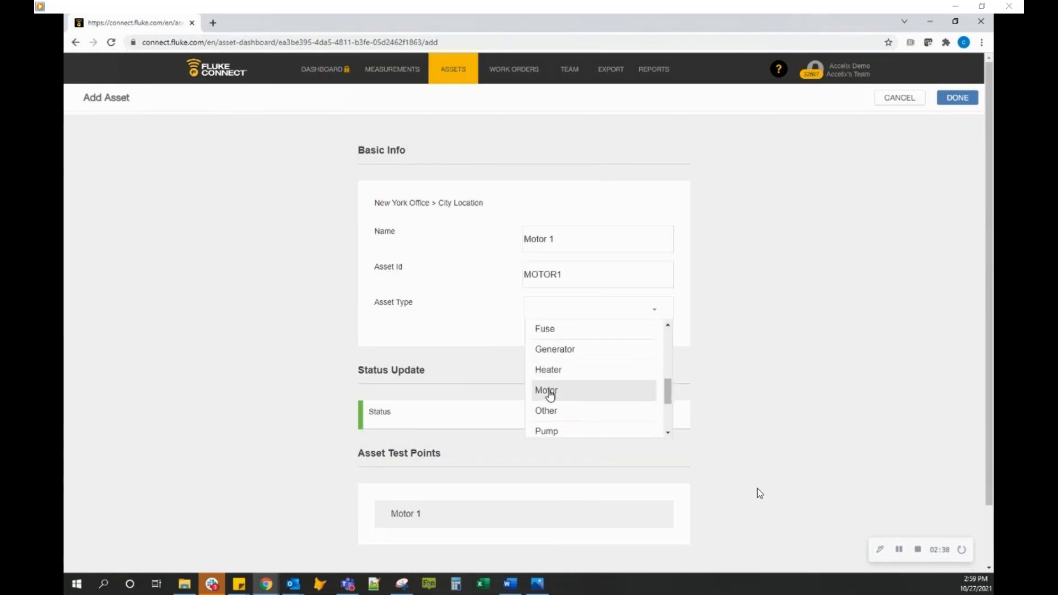
# Watch the demo save the Motor 1 asset and open the Move Asset dialog, resuming playback to the end.
pyautogui.click(965, 108)
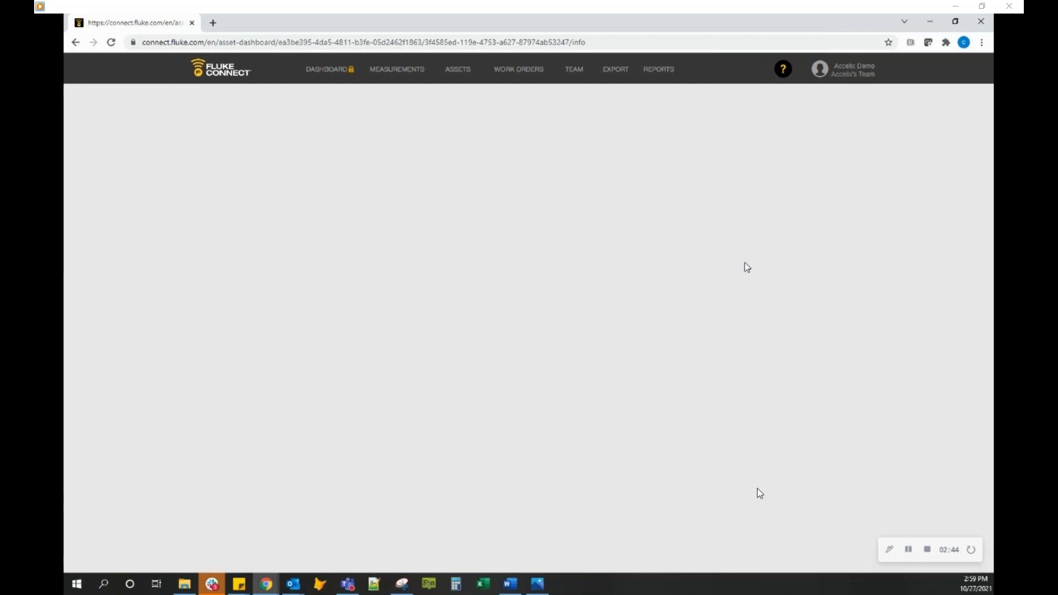
pyautogui.moveTo(705, 403)
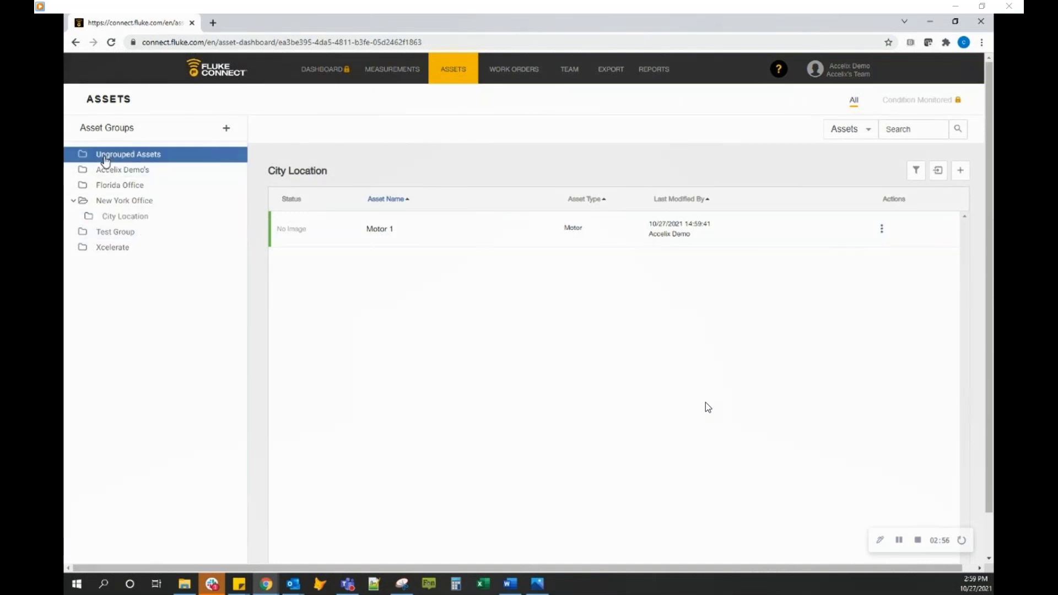
pyautogui.moveTo(560, 338)
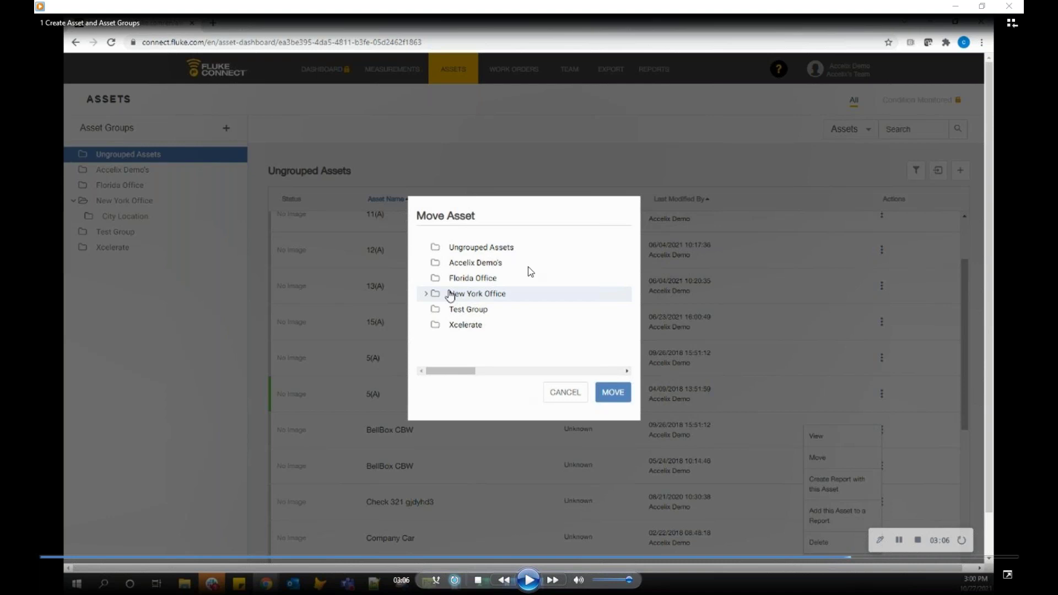
pyautogui.click(527, 586)
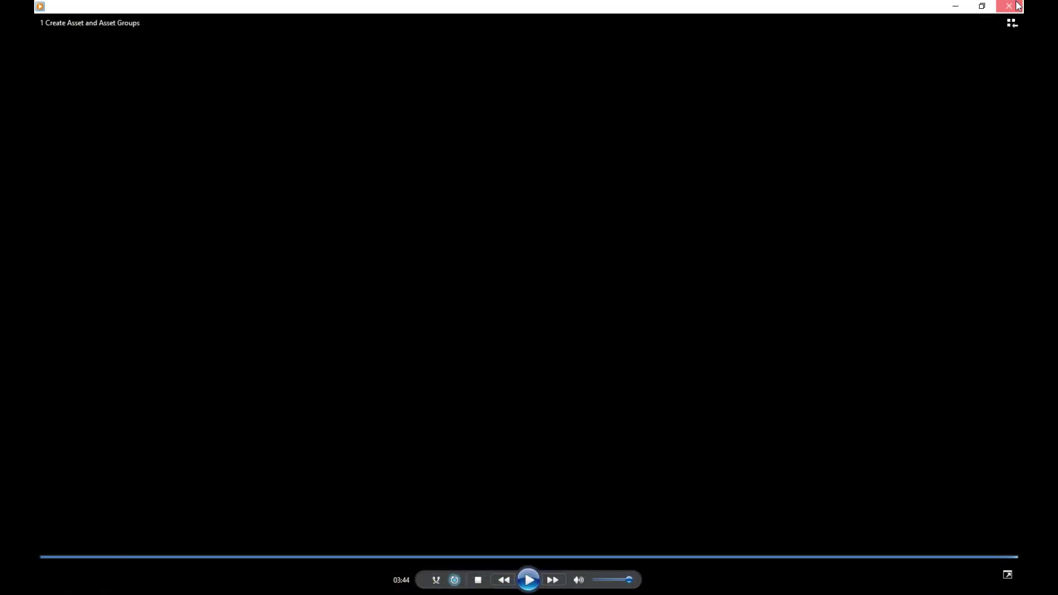
# Close the finished demo video and advance the presentation to the mobile slide on creating assets and asset groups.
pyautogui.click(1010, 6)
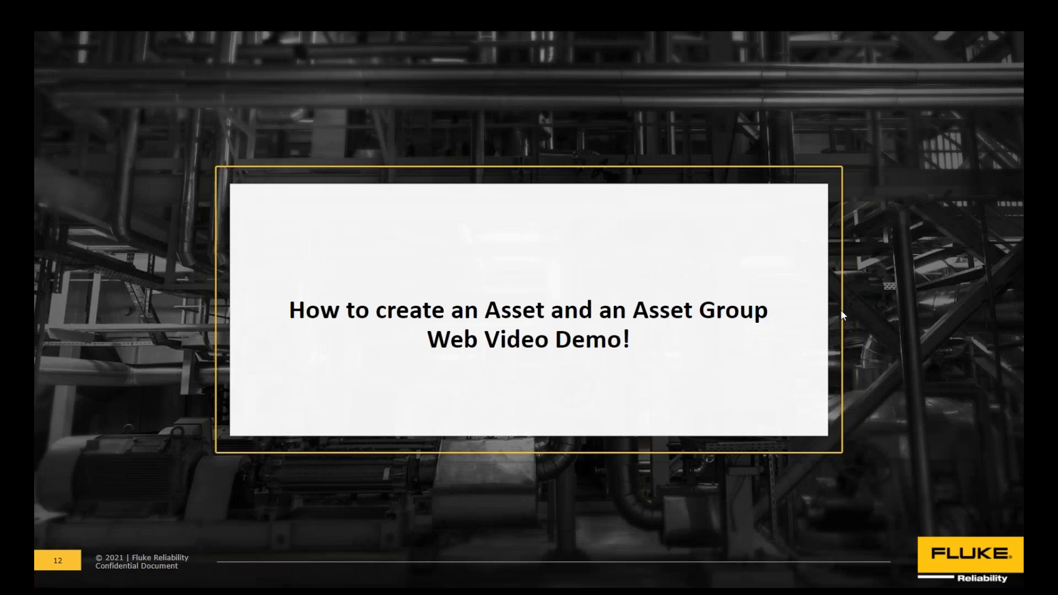
pyautogui.click(879, 312)
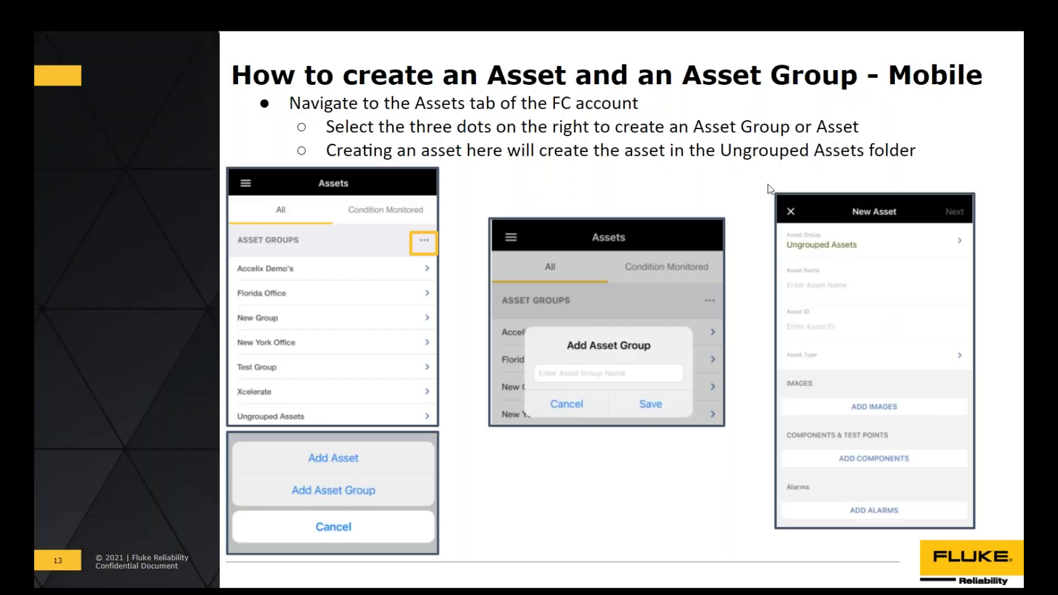
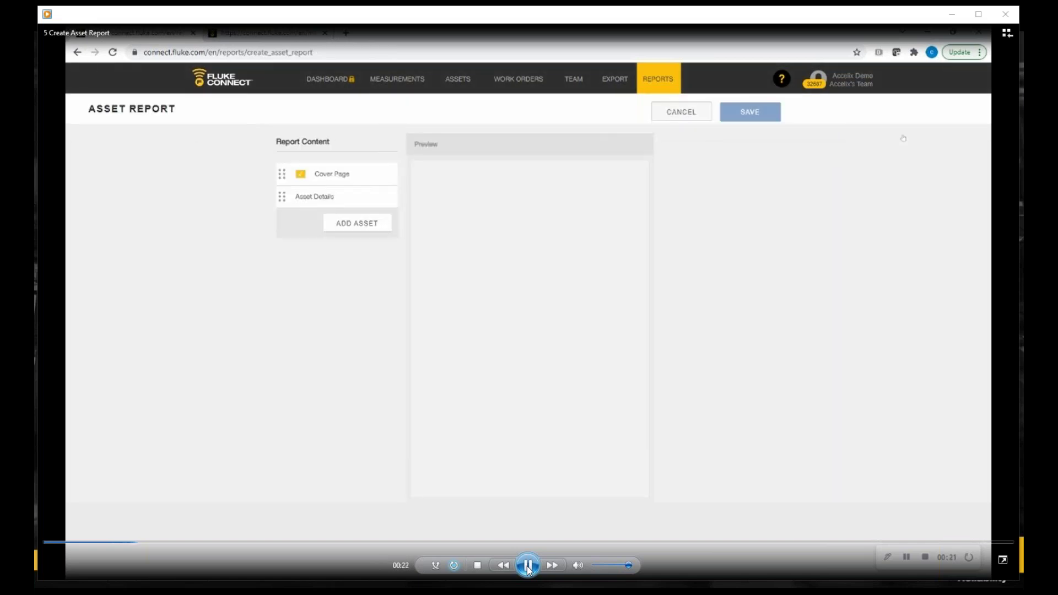
# Pause and resume the Create Asset Report demo to examine the report content and the cover page fields.
pyautogui.click(527, 565)
pyautogui.click(528, 566)
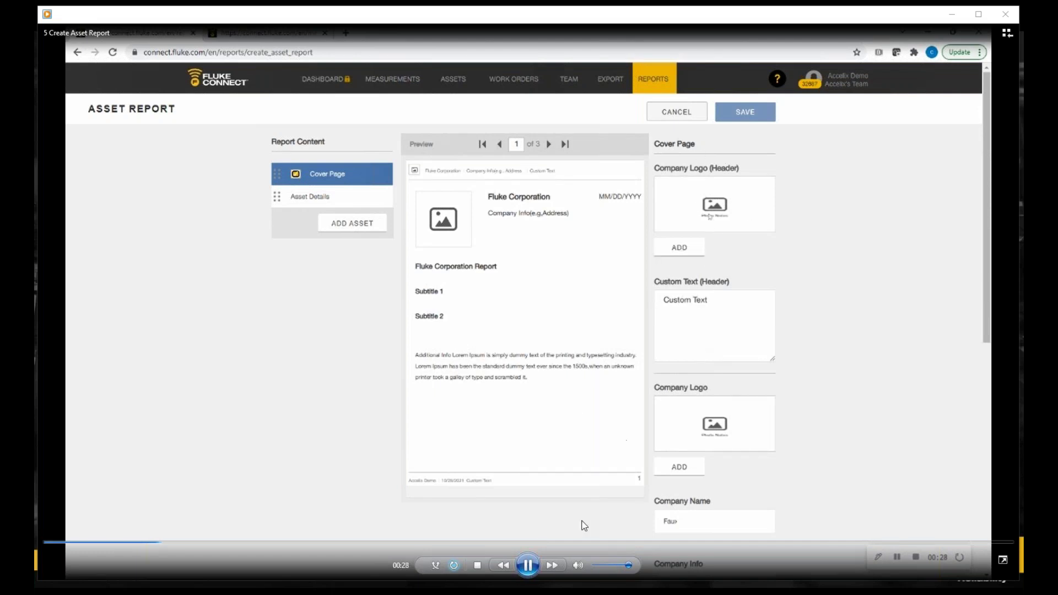
pyautogui.click(528, 566)
pyautogui.click(528, 571)
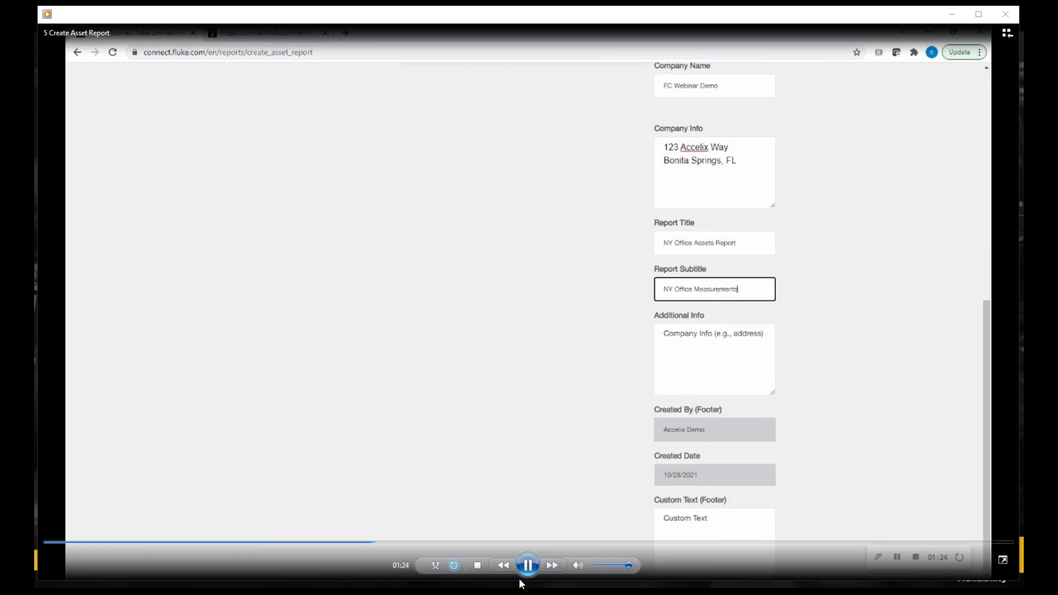
pyautogui.click(527, 565)
pyautogui.click(527, 565)
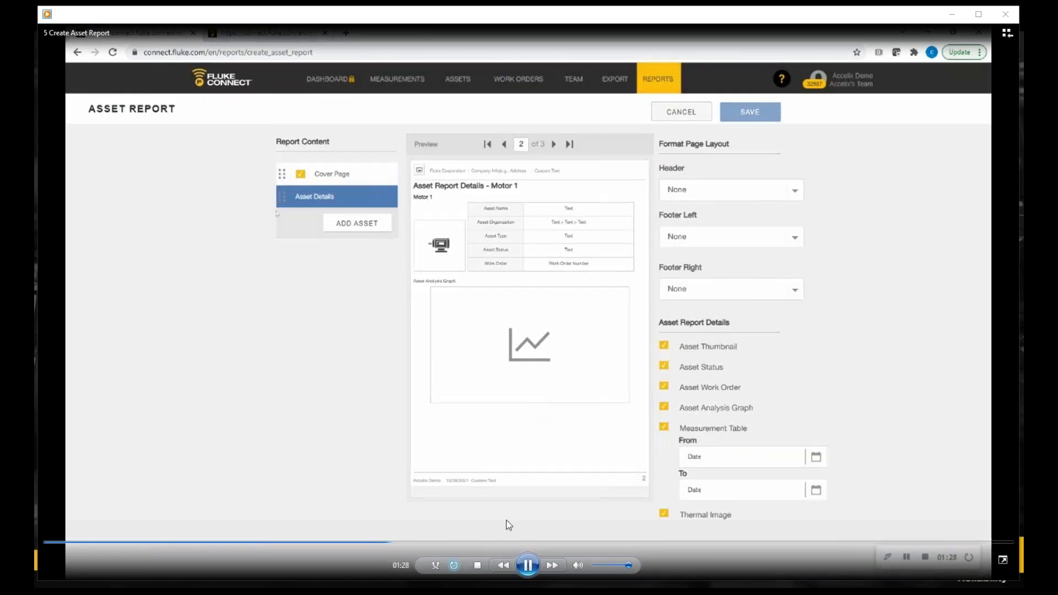
# Pause and resume the demo to examine the Asset Details page layout, including its header and footer options and report detail choices.
pyautogui.click(528, 565)
pyautogui.click(528, 565)
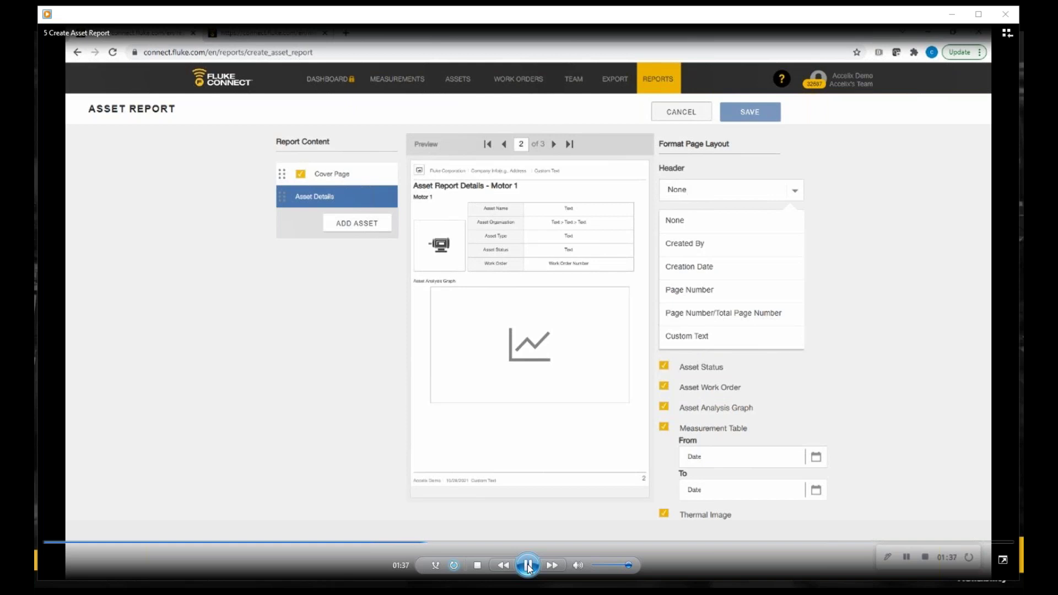
pyautogui.click(528, 565)
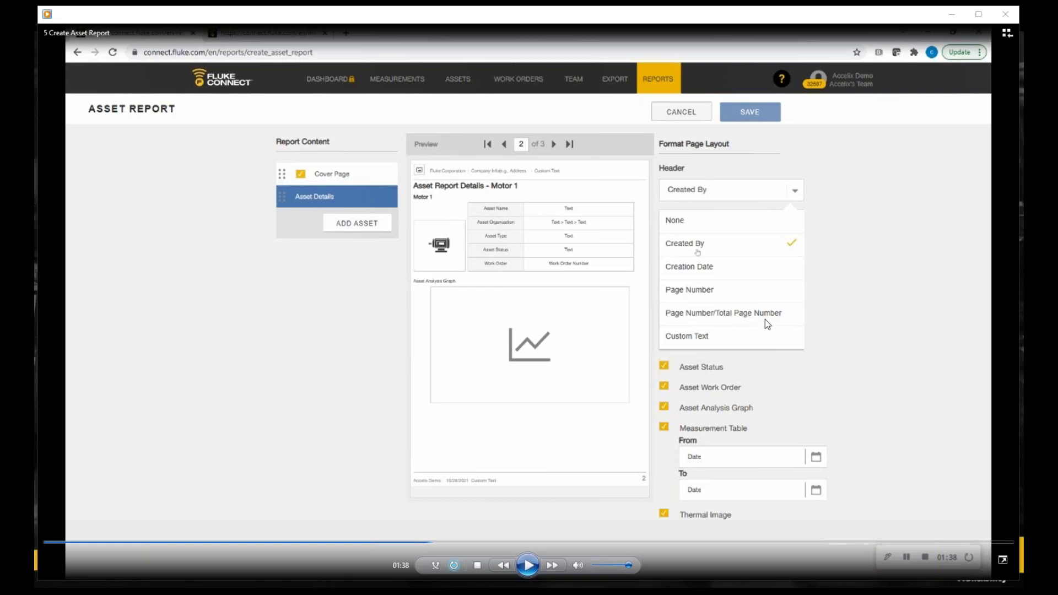
pyautogui.click(527, 566)
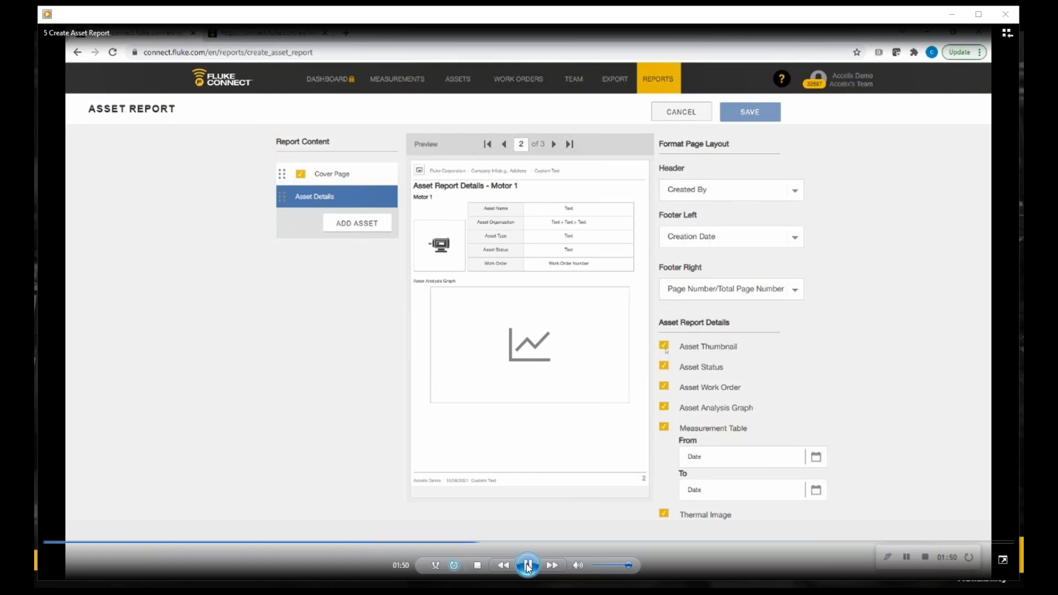
pyautogui.click(528, 566)
pyautogui.click(527, 566)
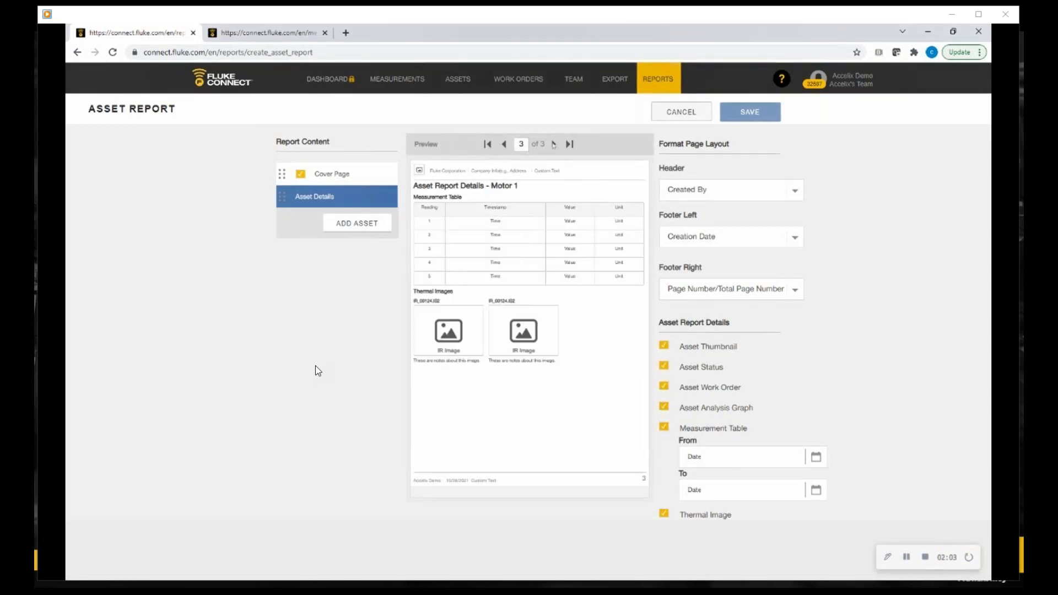
# Pause and resume the demo to examine how the Measurement Table option affects the report preview.
pyautogui.moveTo(529, 510)
pyautogui.click(528, 566)
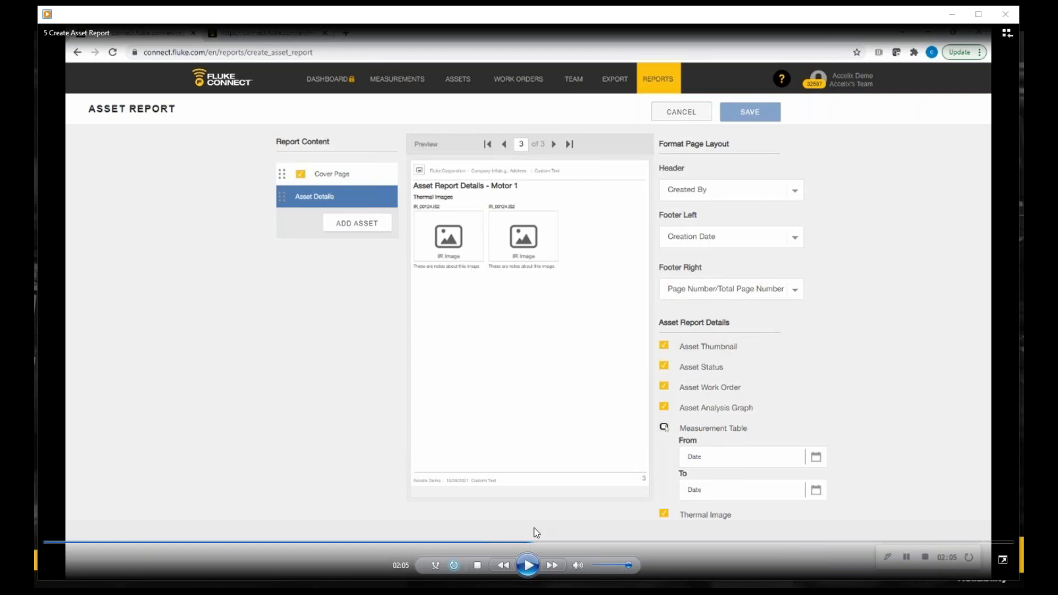
pyautogui.click(527, 566)
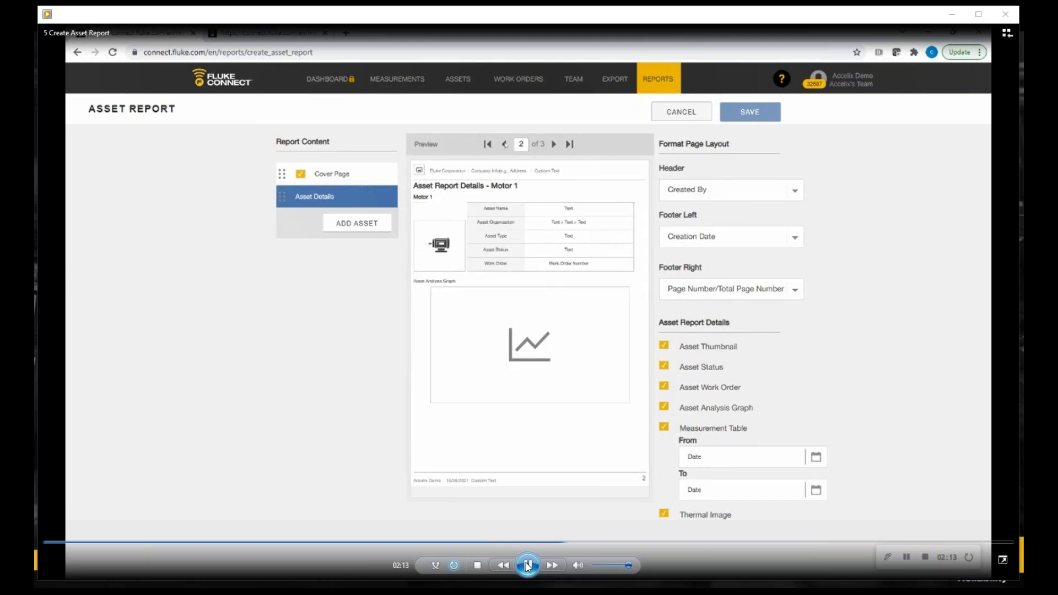
pyautogui.click(527, 566)
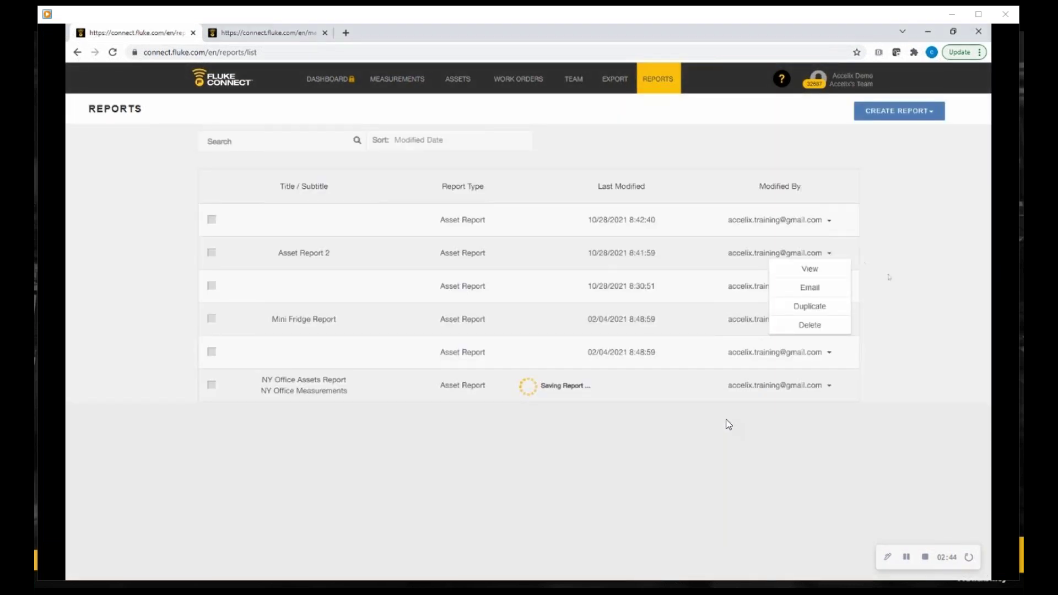
# Watch the demo of the saved reports list, the report PDF, multiple report selection and report search, pausing where needed.
pyautogui.moveTo(587, 381)
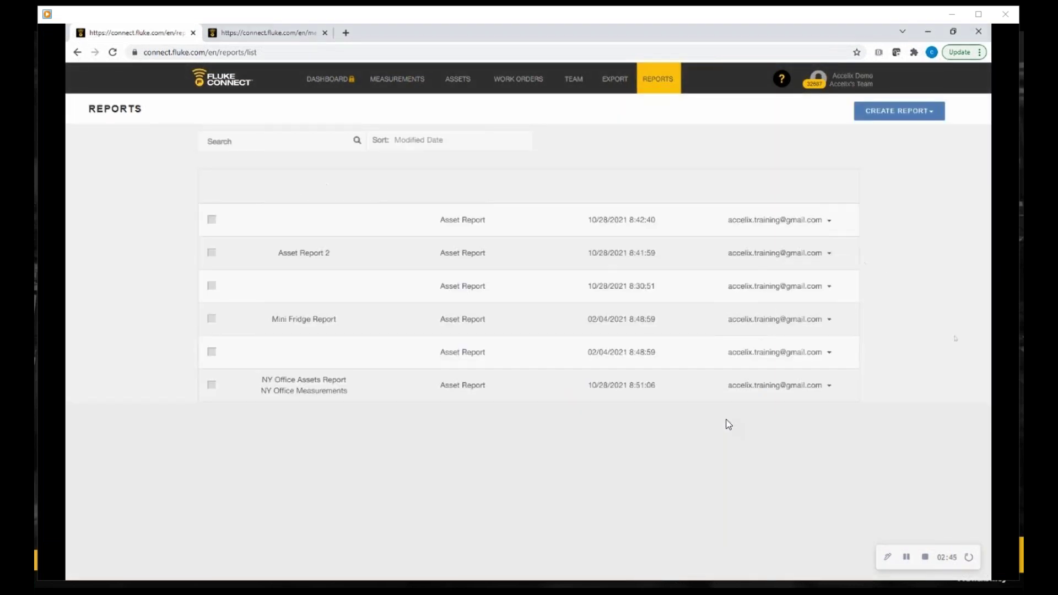
pyautogui.click(532, 555)
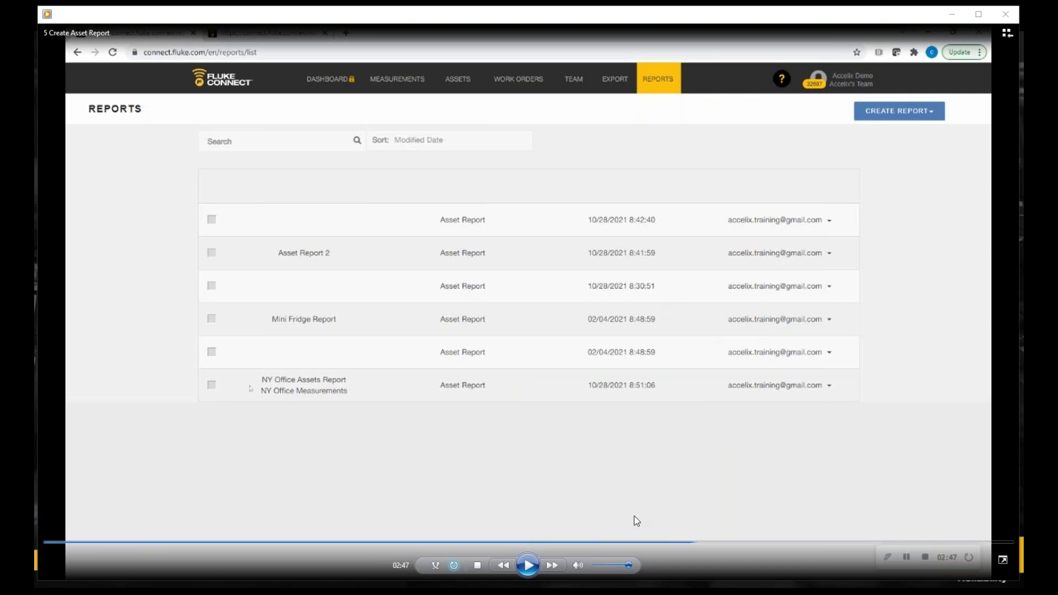
pyautogui.click(527, 567)
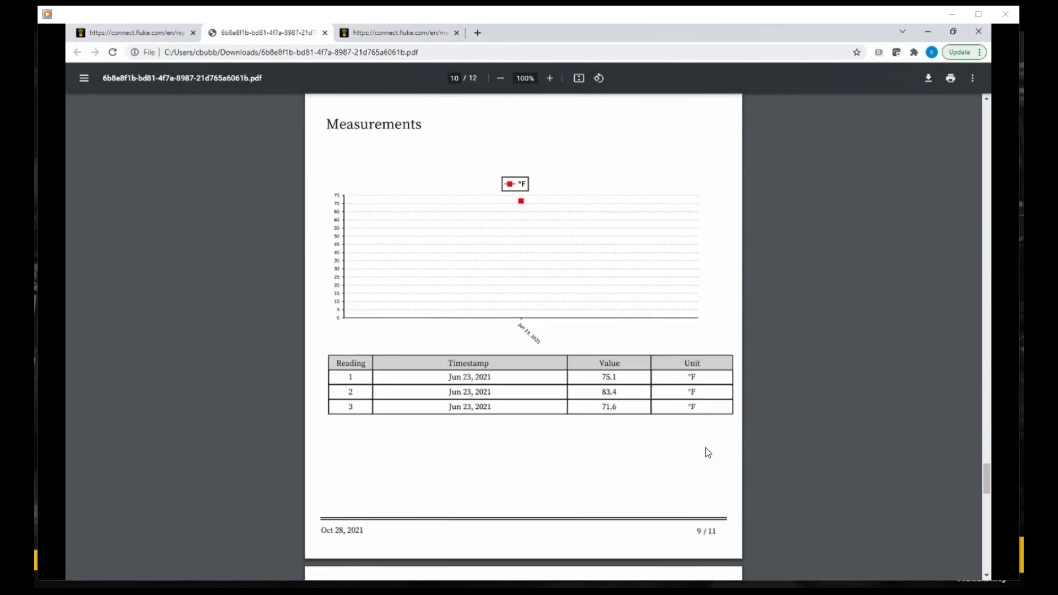
pyautogui.moveTo(529, 571)
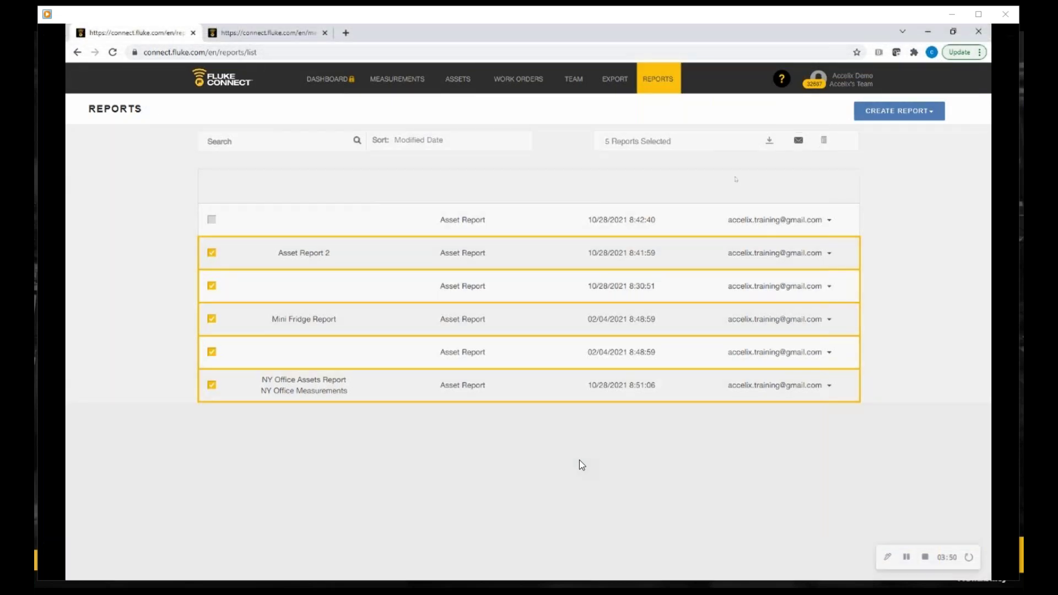
pyautogui.moveTo(544, 381)
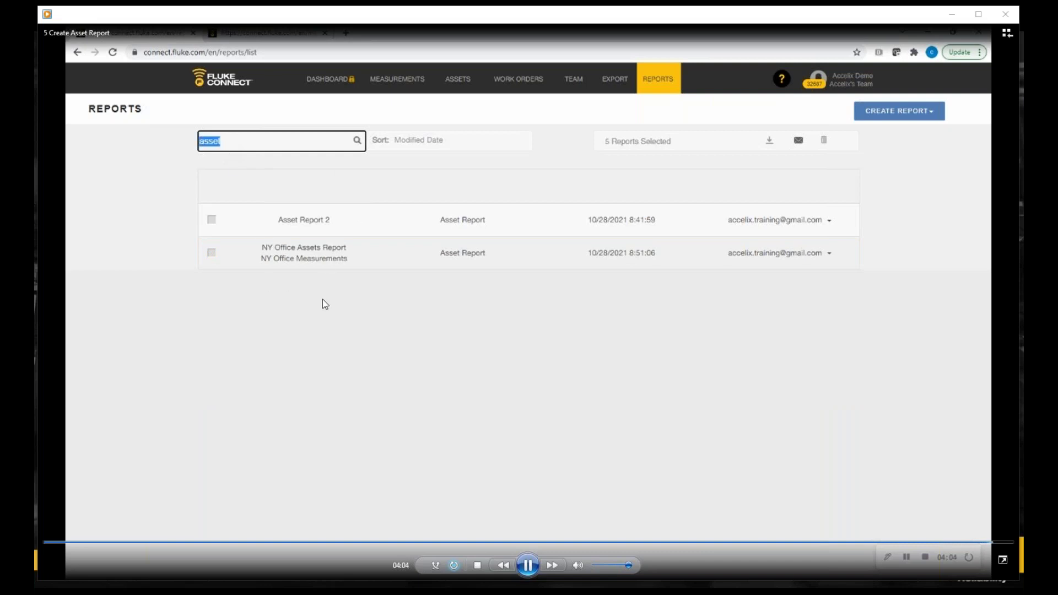
pyautogui.click(529, 570)
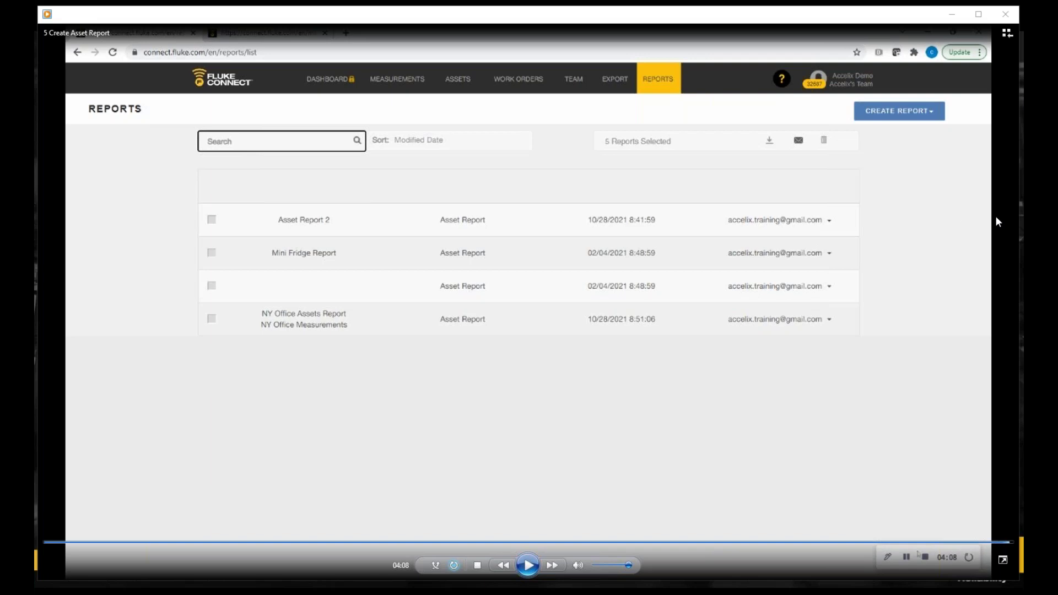
# Close the asset report demo video and advance the presentation to the slide with steps for creating an Asset Report in the mobile app.
pyautogui.click(1006, 14)
pyautogui.click(895, 341)
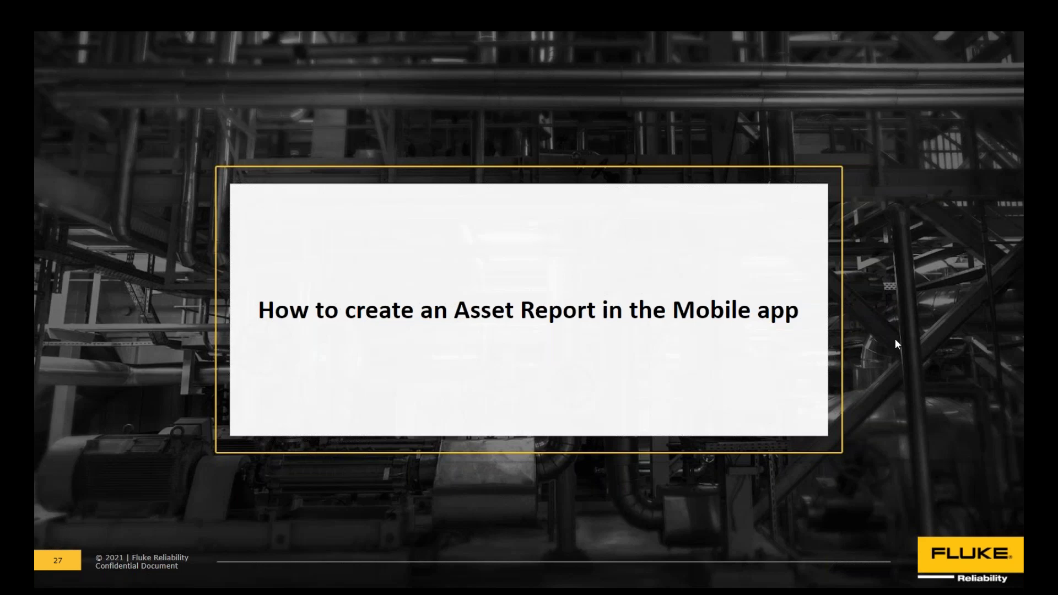
pyautogui.click(895, 339)
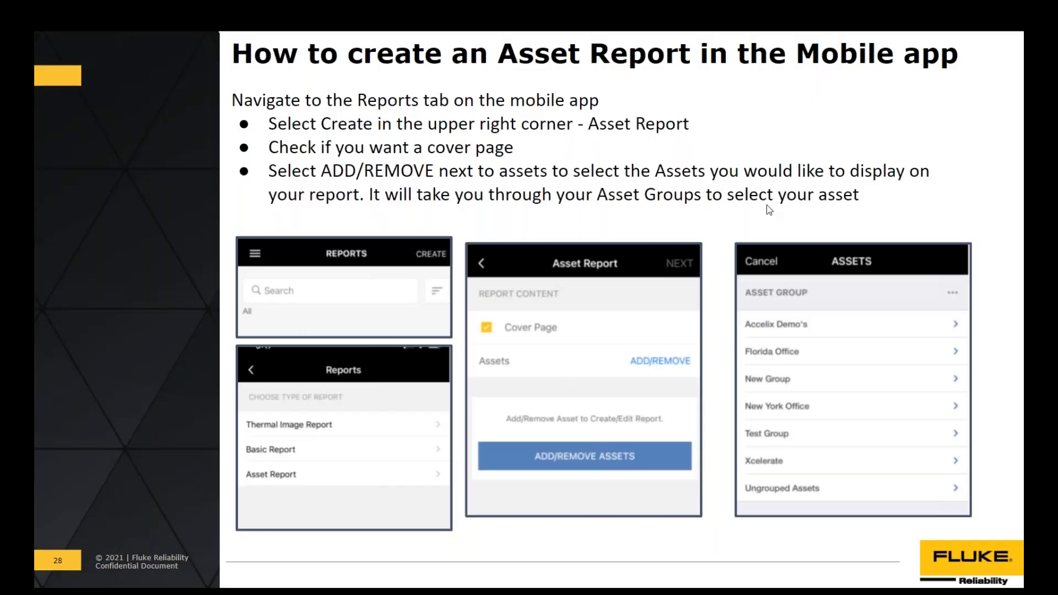